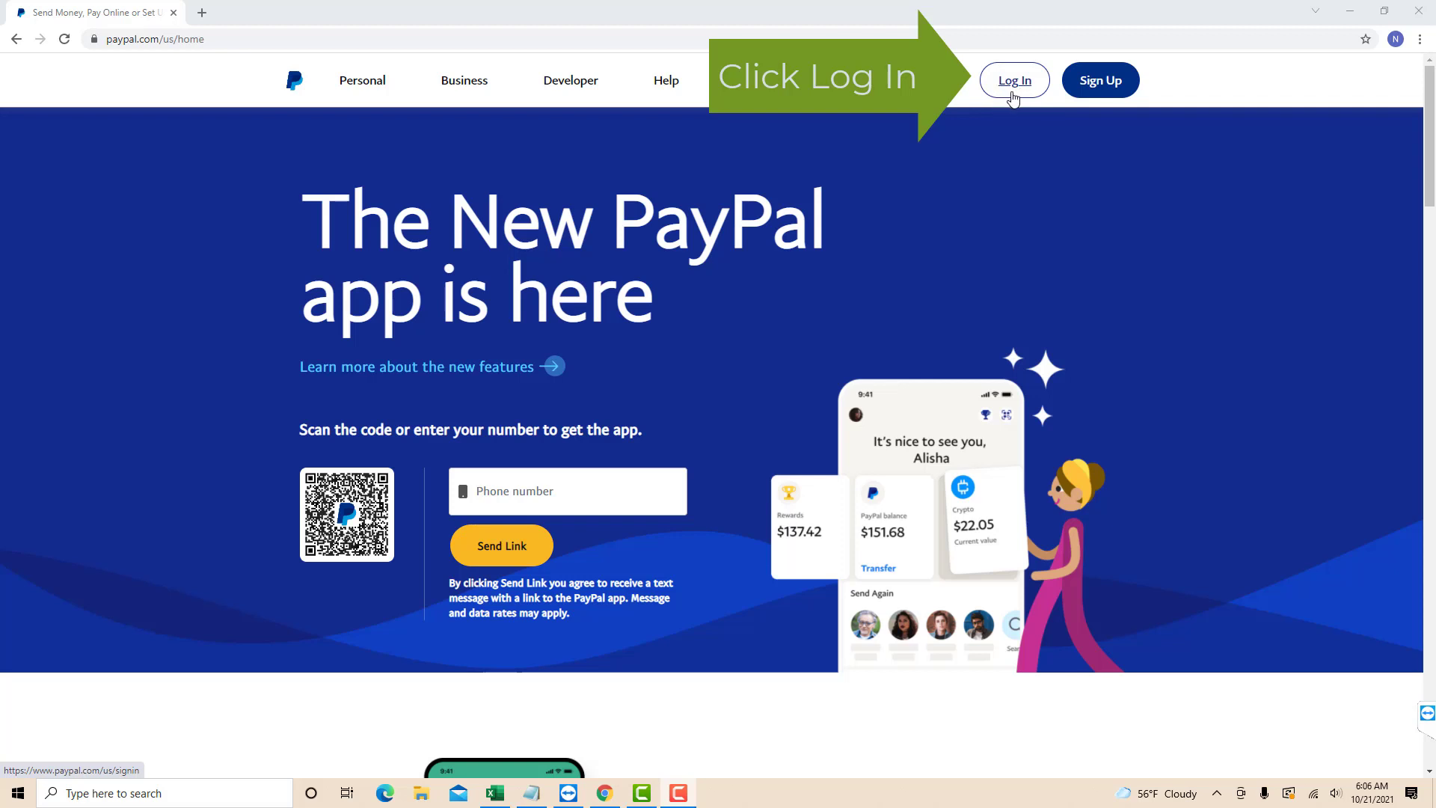
- Go to the PayPal sign-in page, where the email is already filled in
click(1002, 99)
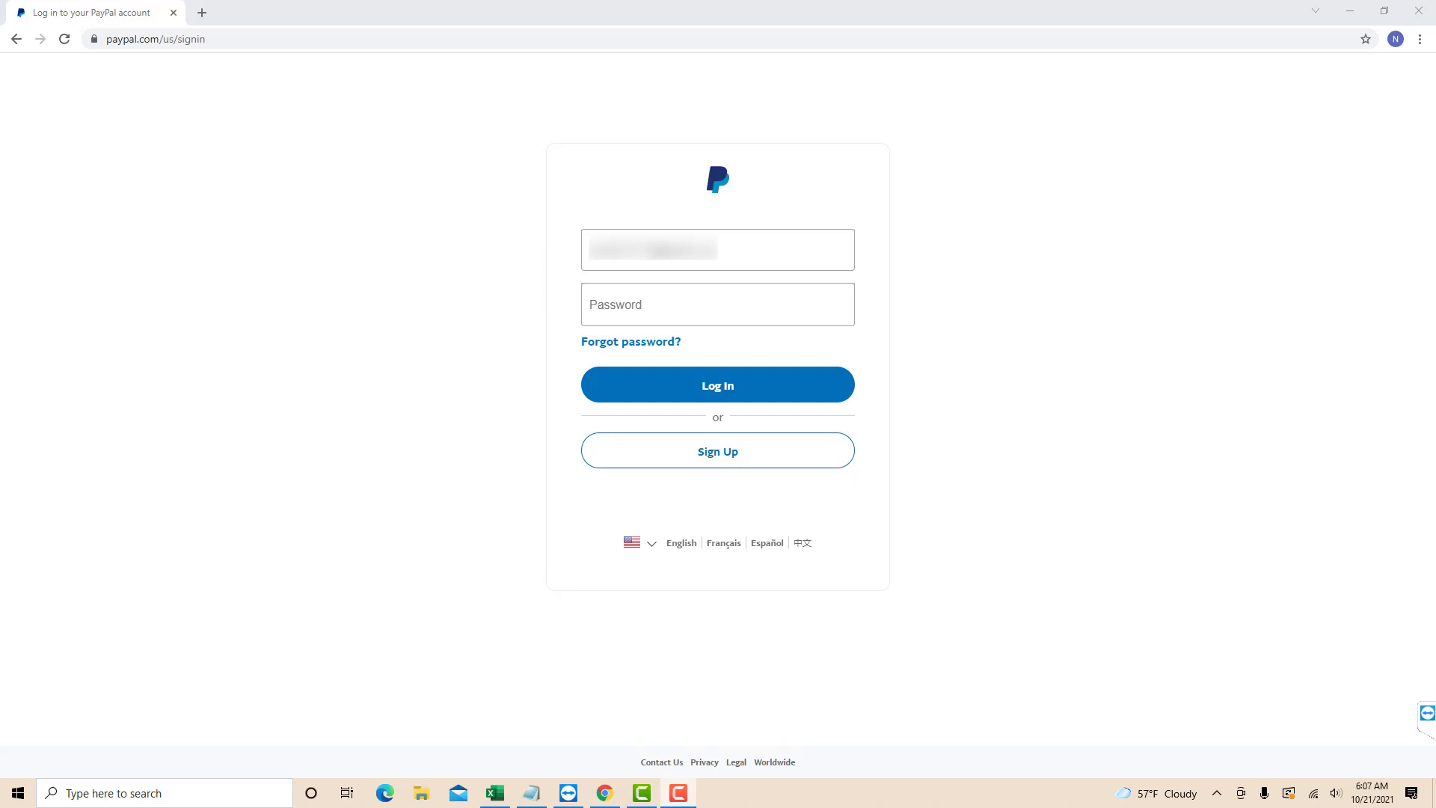